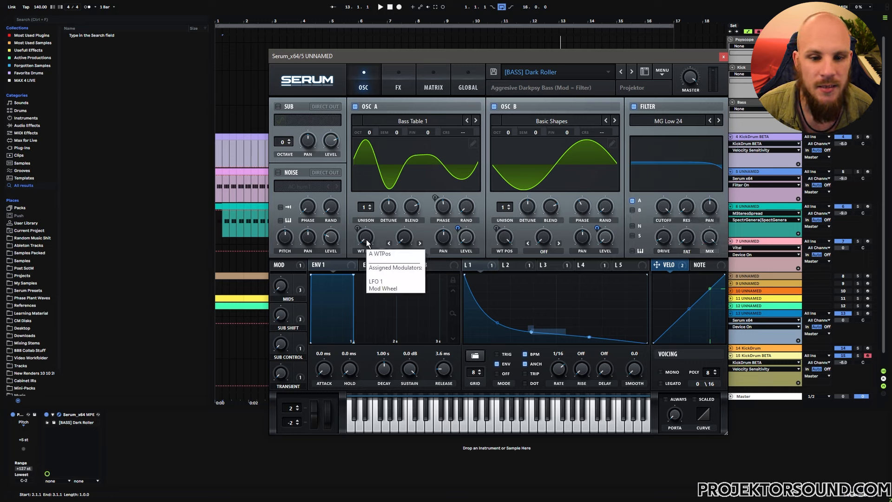
Sweep oscillator A's wavetable position up to 256 and back down to preview its waveforms.
{"action": "left_click_drag", "start_coordinate": [367, 242], "coordinate": [394, 139]}
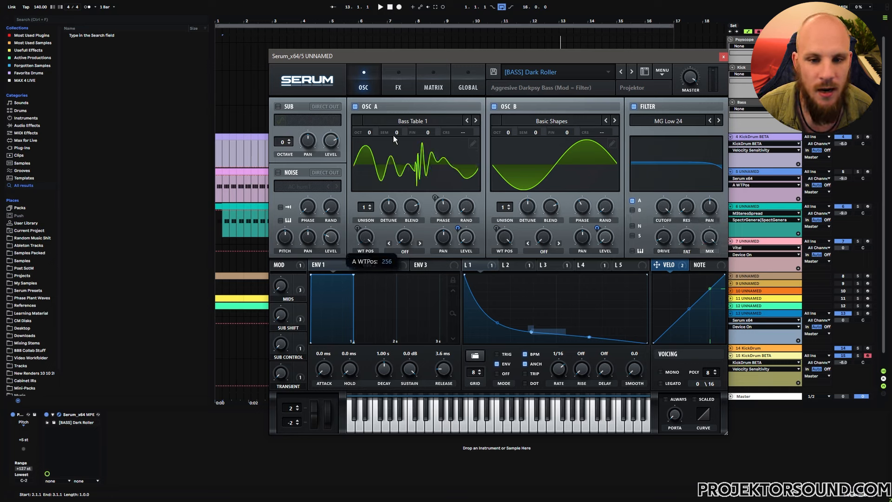
{"action": "left_click_drag", "start_coordinate": [394, 137], "coordinate": [369, 255]}
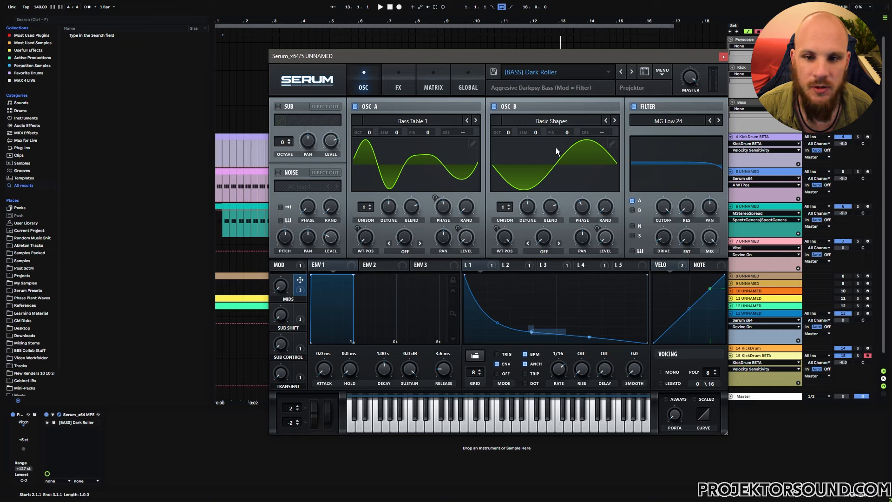
With LFO 3 displayed, sweep the Sub Shift macro to 100% and back to 0%, and audition the bass.
{"action": "left_click", "coordinate": [549, 265]}
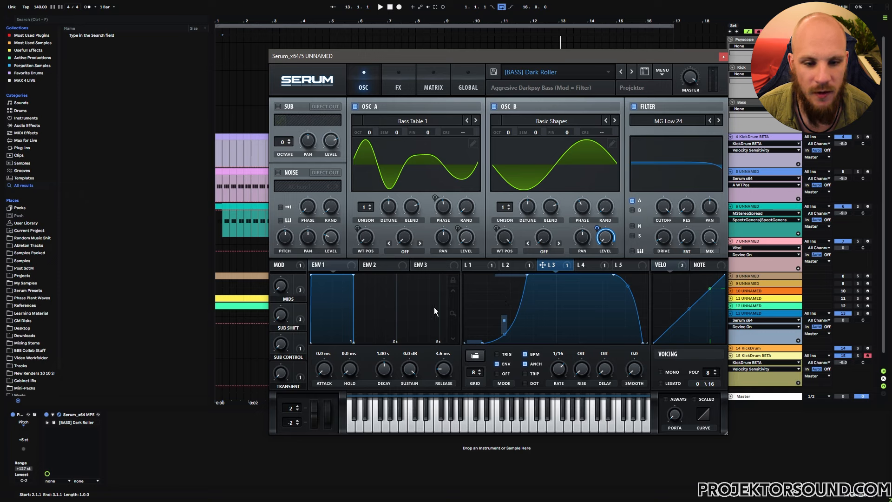
{"action": "left_click", "coordinate": [281, 315]}
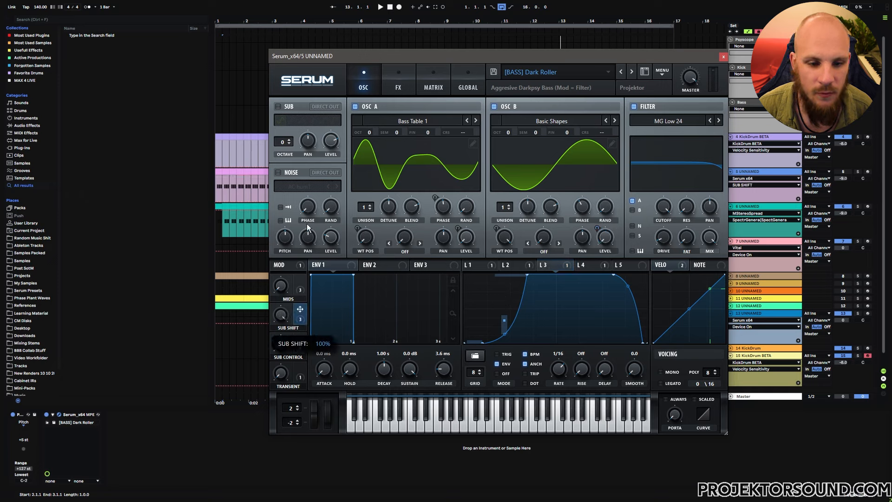
{"action": "left_click_drag", "start_coordinate": [281, 315], "coordinate": [281, 336]}
{"action": "key", "text": "space"}
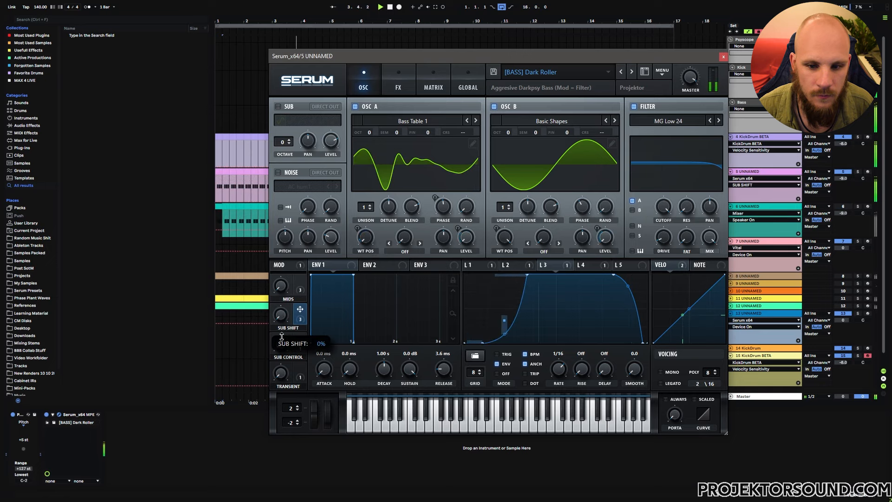
{"action": "key", "text": "space"}
Open the Psyscope oscilloscope from its track and sweep the Sub Shift macro to compare the bass waveform during playback.
{"action": "left_click", "coordinate": [744, 40]}
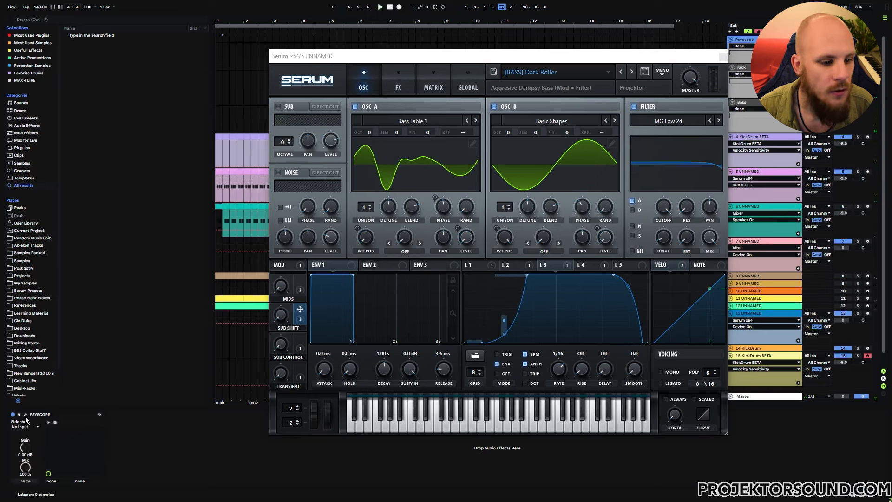
{"action": "left_click", "coordinate": [25, 415]}
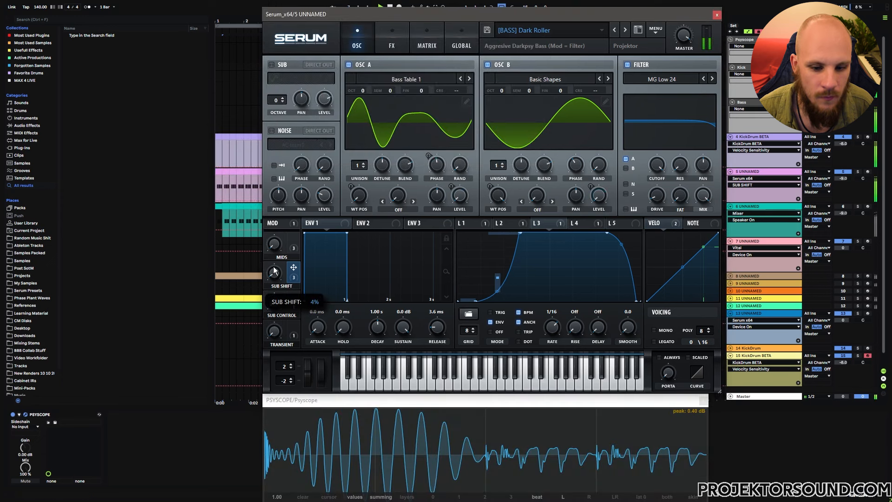
{"action": "left_click_drag", "start_coordinate": [274, 270], "coordinate": [295, 272]}
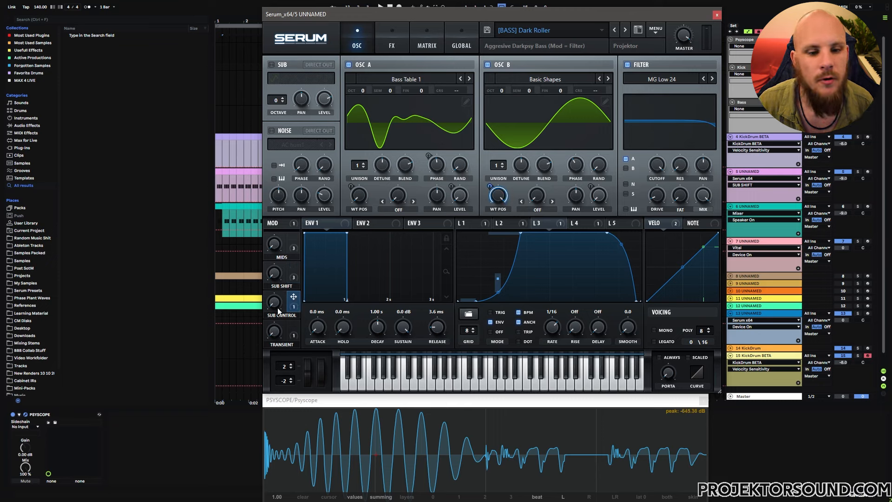
Examine oscillator B's wavetable position modulation by displaying LFO 4 and sweeping the Sub Control macro and the position itself.
{"action": "right_click", "coordinate": [497, 201]}
{"action": "left_click", "coordinate": [537, 115]}
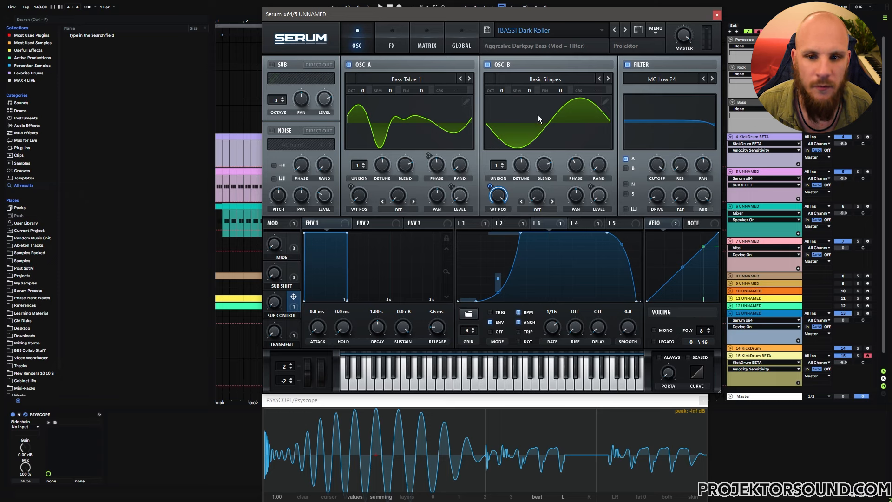
{"action": "left_click_drag", "start_coordinate": [498, 197], "coordinate": [490, 306]}
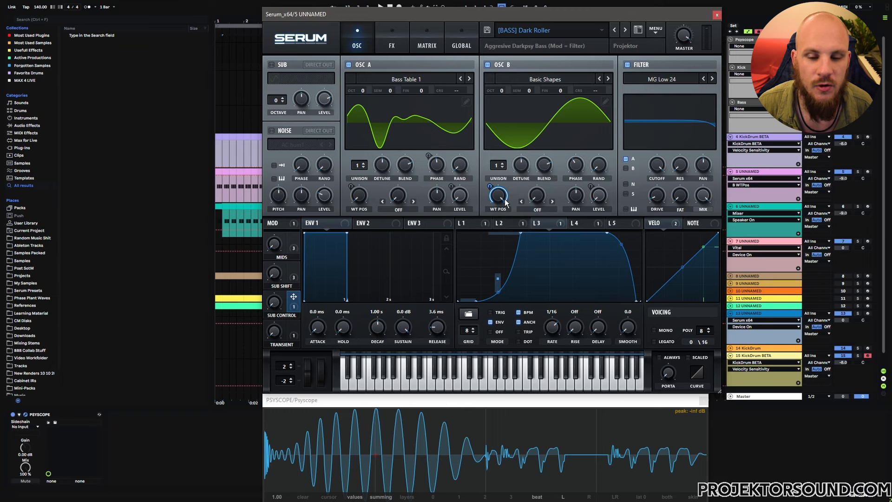
{"action": "left_click", "coordinate": [576, 222]}
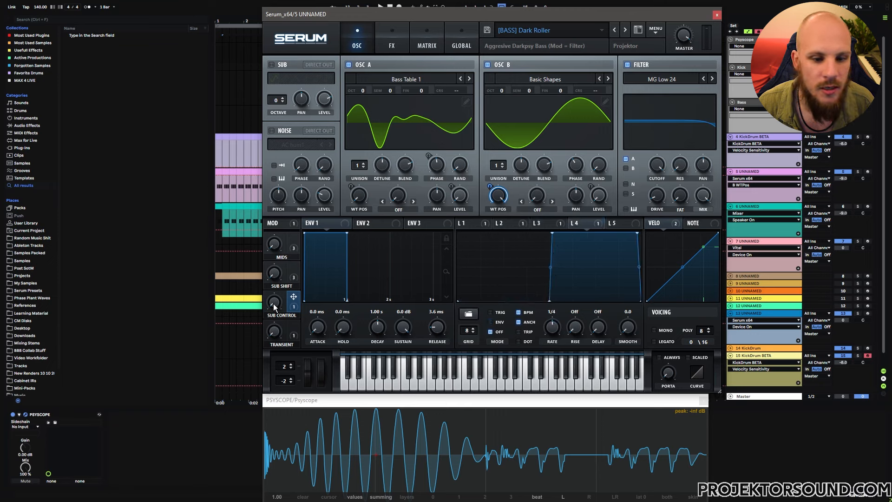
{"action": "left_click_drag", "start_coordinate": [273, 304], "coordinate": [311, 177]}
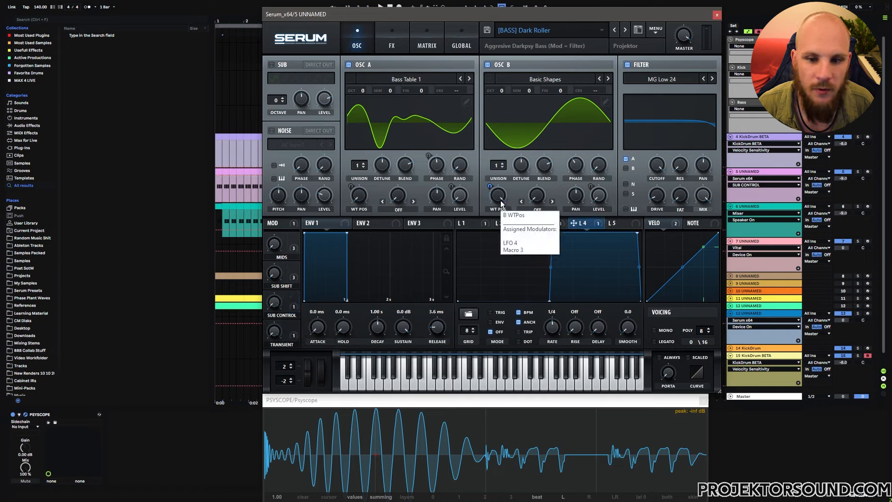
{"action": "left_click_drag", "start_coordinate": [500, 199], "coordinate": [526, 154]}
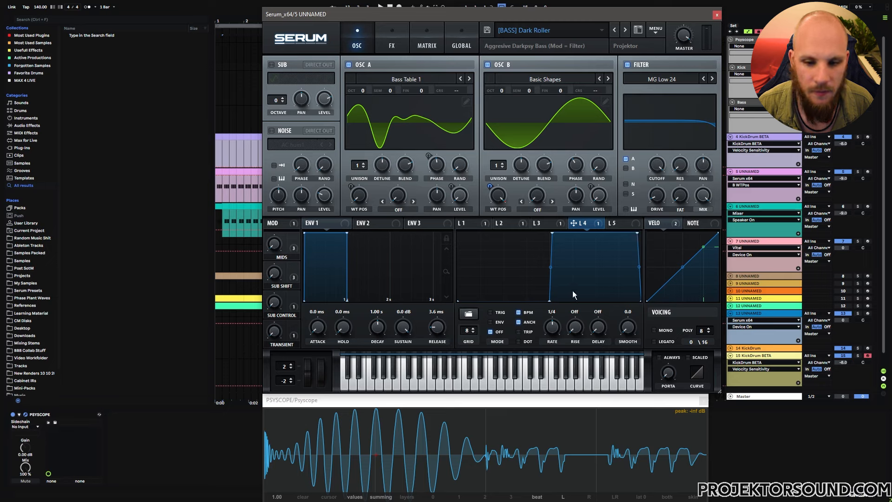
Check the effects section of the Dark Roller preset and return to the oscillators.
{"action": "left_click", "coordinate": [392, 47]}
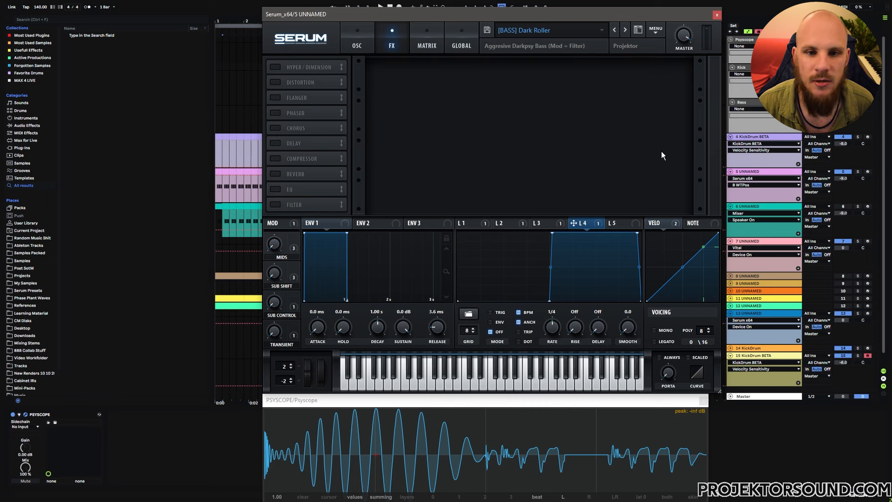
{"action": "left_click", "coordinate": [362, 46]}
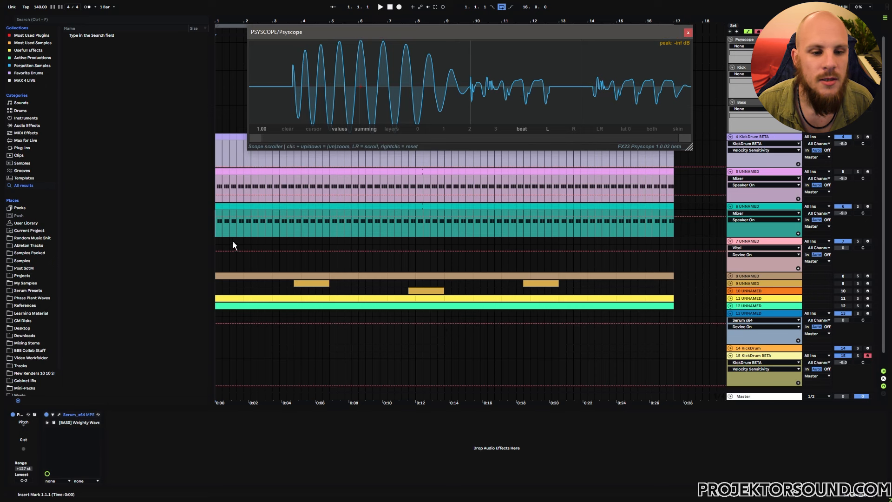
Play the arrangement from the start to hear the Weighty Wavetable bass and watch its waveform in Psyscope.
{"action": "left_click", "coordinate": [216, 227]}
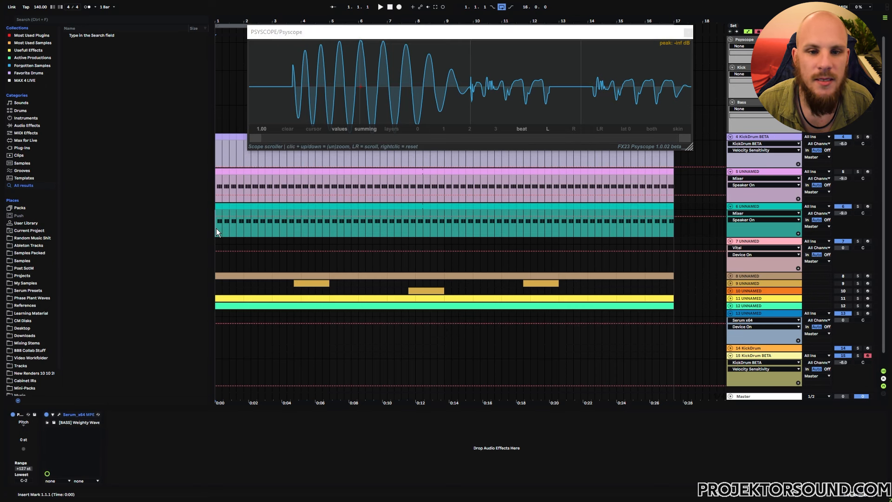
{"action": "key", "text": "space"}
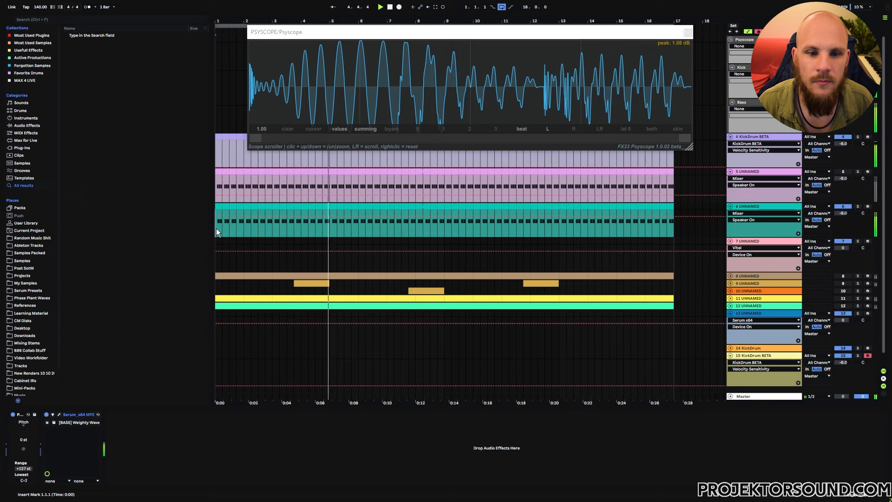
{"action": "key", "text": "space"}
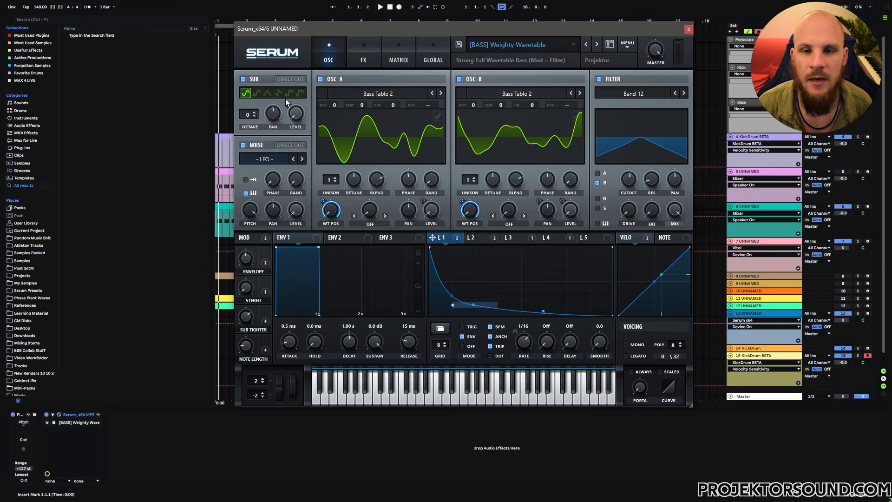
Examine oscillator A's wavetable position, LFOs 2, 3 and 4, and the modulation matrix of the Weighty Wavetable preset.
{"action": "left_click_drag", "start_coordinate": [331, 213], "coordinate": [341, 236]}
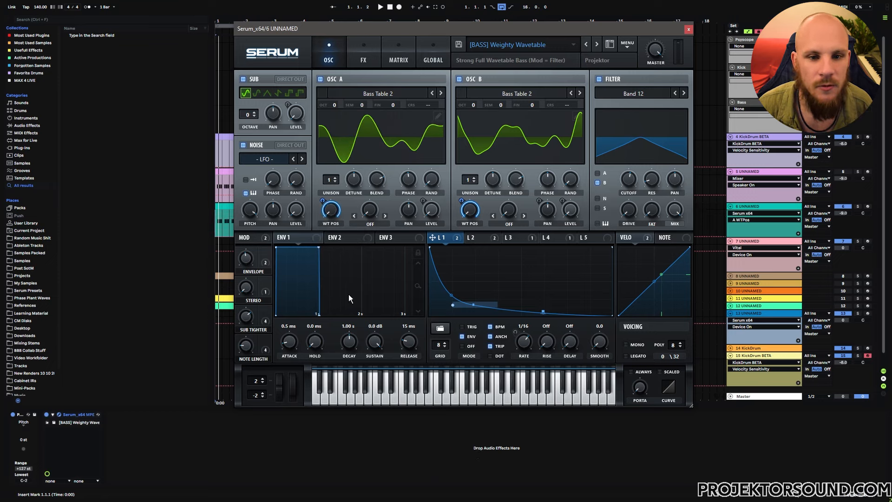
{"action": "left_click", "coordinate": [487, 238]}
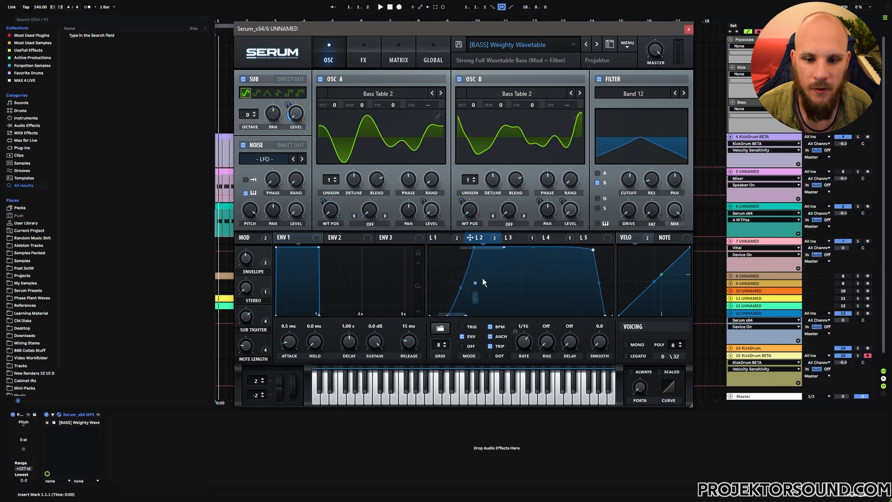
{"action": "left_click", "coordinate": [516, 238]}
{"action": "left_click", "coordinate": [549, 238]}
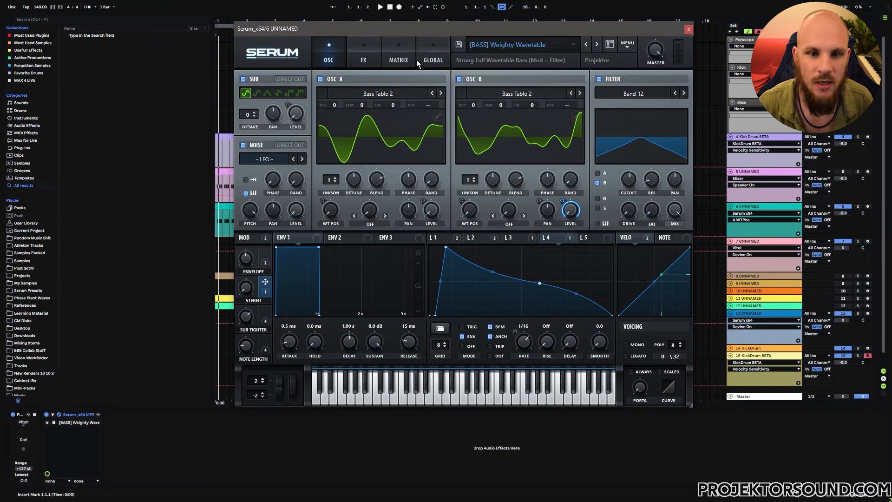
{"action": "left_click", "coordinate": [559, 236]}
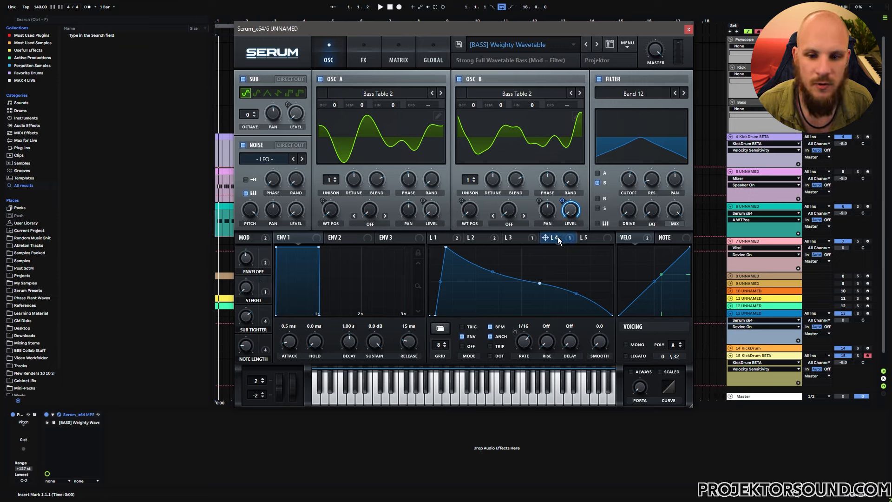
{"action": "left_click", "coordinate": [398, 57]}
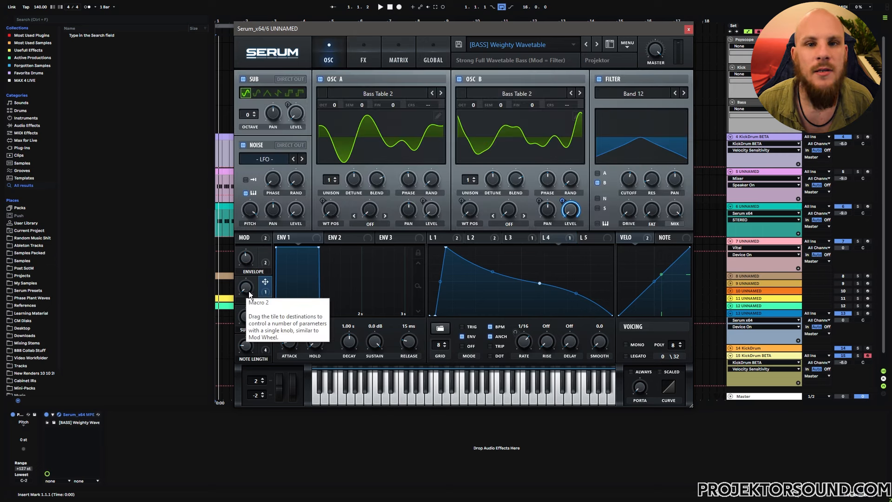
Audition the bass with the Stereo macro at 100%, then turn the macro back down.
{"action": "key", "text": "space"}
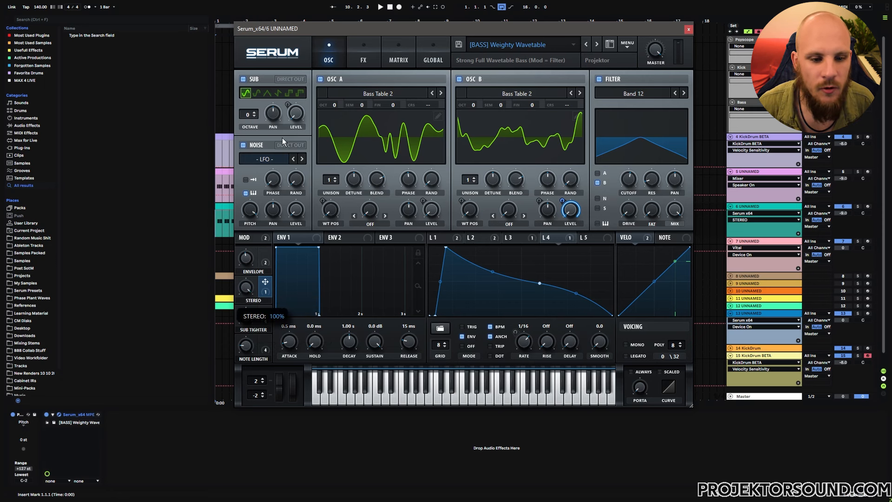
{"action": "left_click_drag", "start_coordinate": [247, 288], "coordinate": [246, 328]}
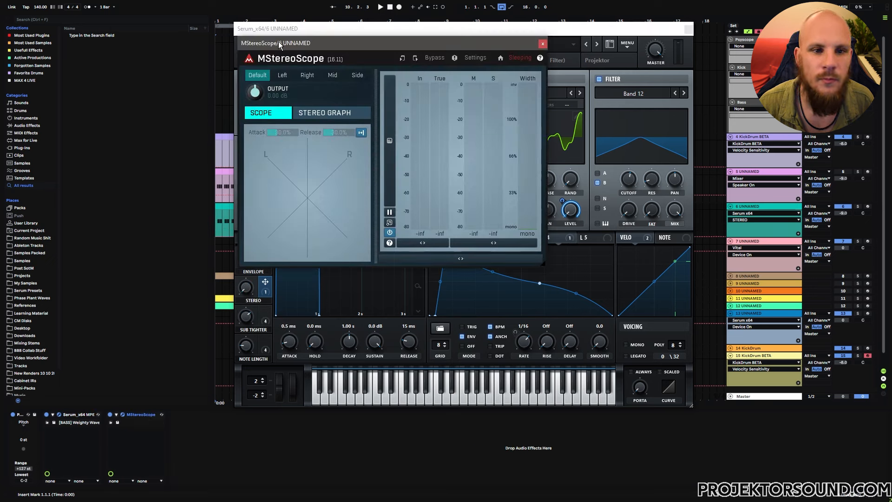
Place the MStereoScope window beside Serum and sweep the Stereo macro during playback to compare the stereo width.
{"action": "left_click_drag", "start_coordinate": [277, 44], "coordinate": [737, 78]}
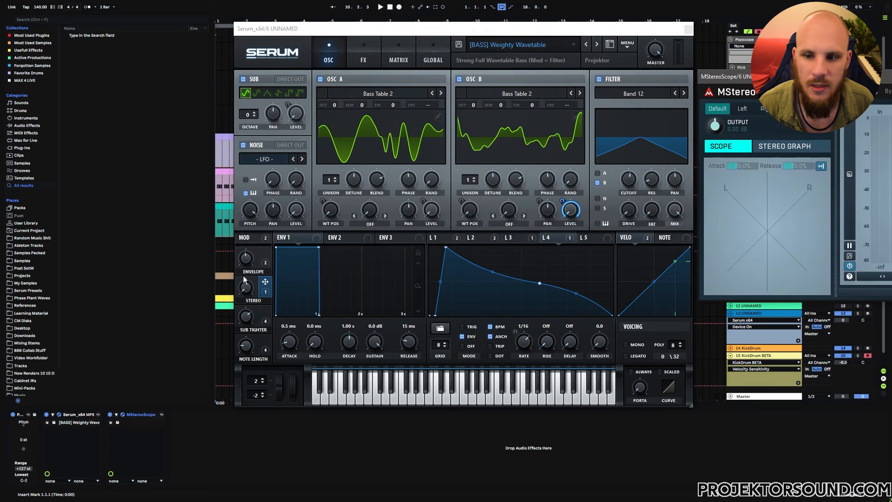
{"action": "left_click", "coordinate": [76, 432]}
{"action": "key", "text": "space"}
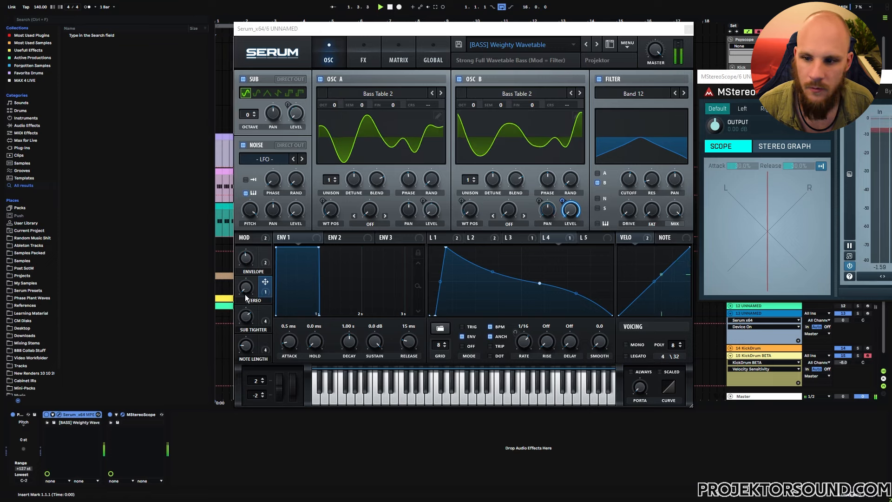
{"action": "left_click", "coordinate": [245, 288]}
{"action": "left_click_drag", "start_coordinate": [259, 262], "coordinate": [239, 378]}
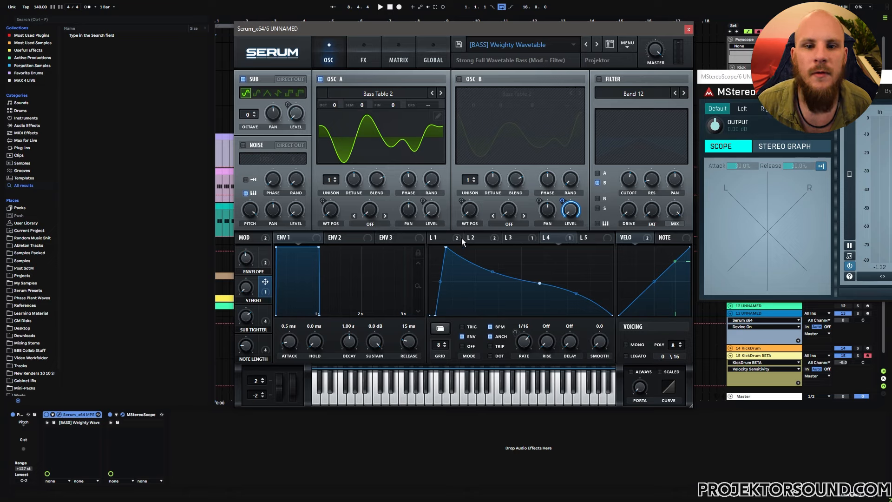
Turn oscillator B back on and open its wavetable in the table editor.
{"action": "mouse_move", "coordinate": [462, 239]}
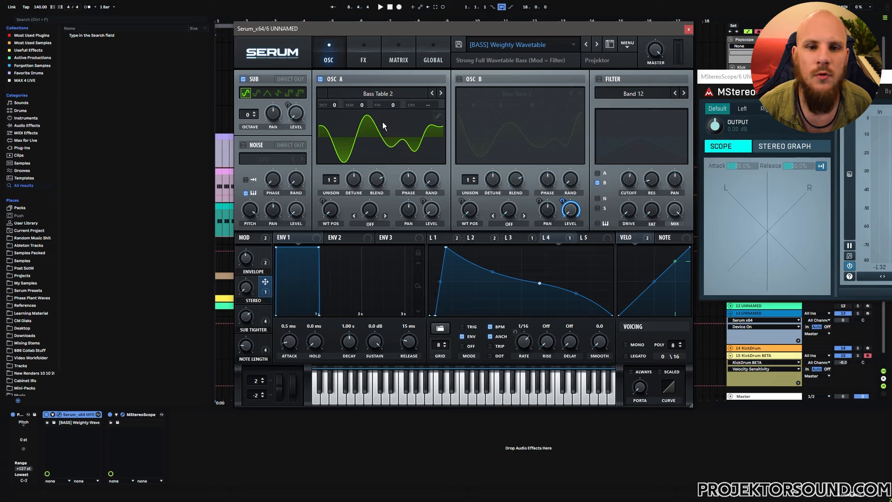
{"action": "left_click", "coordinate": [459, 79]}
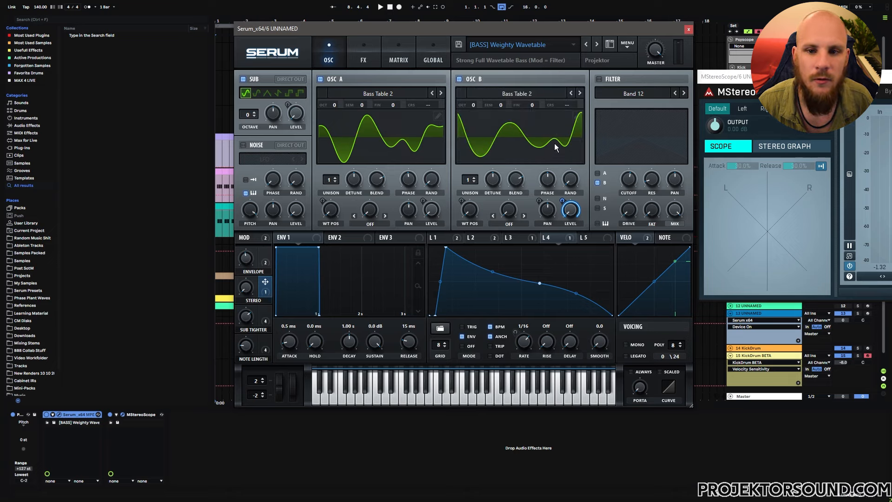
{"action": "left_click", "coordinate": [577, 116]}
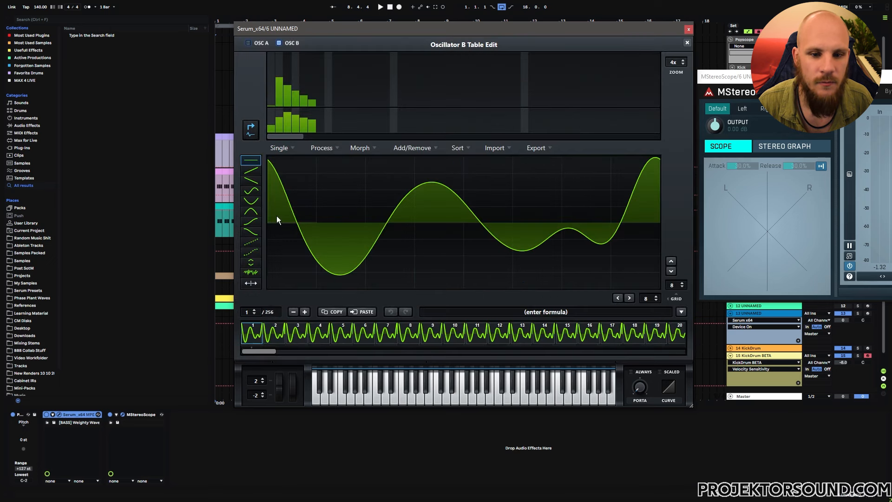
Examine the last frames of oscillator B's wavetable, frames 253 and 254, with their harmonics and the FFT phase editing options.
{"action": "left_click_drag", "start_coordinate": [263, 353], "coordinate": [674, 351]}
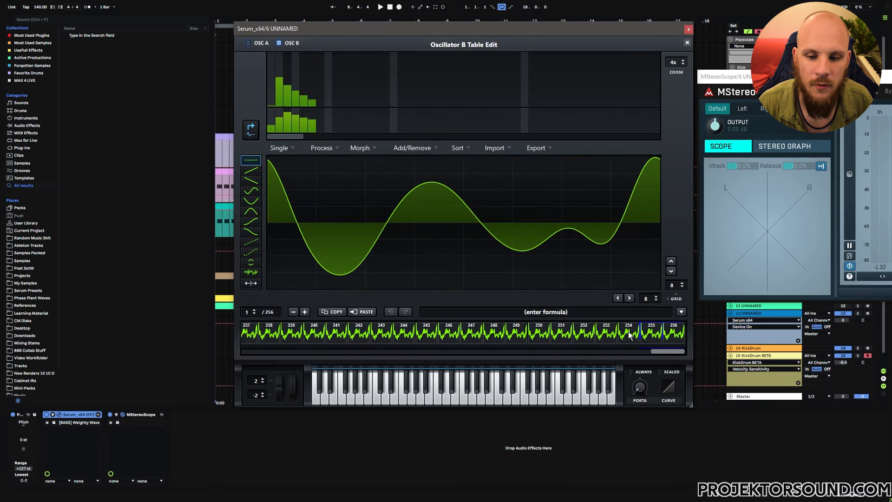
{"action": "left_click", "coordinate": [629, 334]}
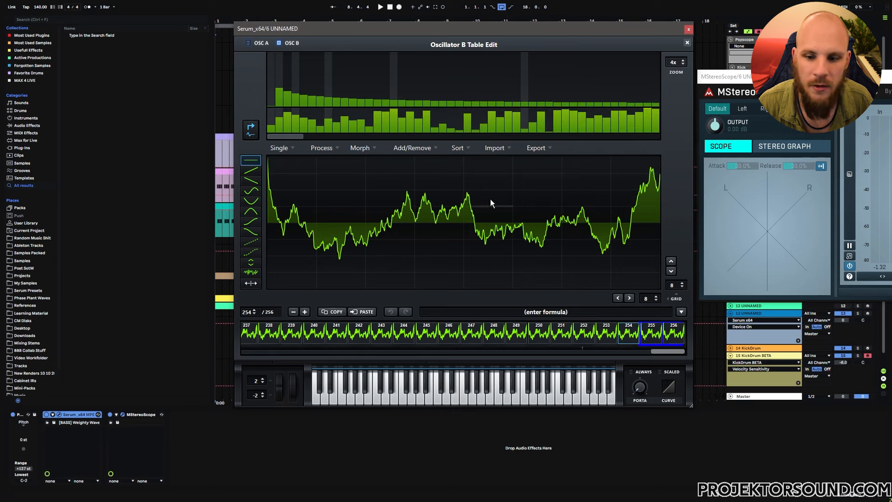
{"action": "mouse_move", "coordinate": [282, 135]}
{"action": "left_mouse_down"}
{"action": "mouse_move", "coordinate": [640, 147]}
{"action": "mouse_move", "coordinate": [279, 148]}
{"action": "left_mouse_up"}
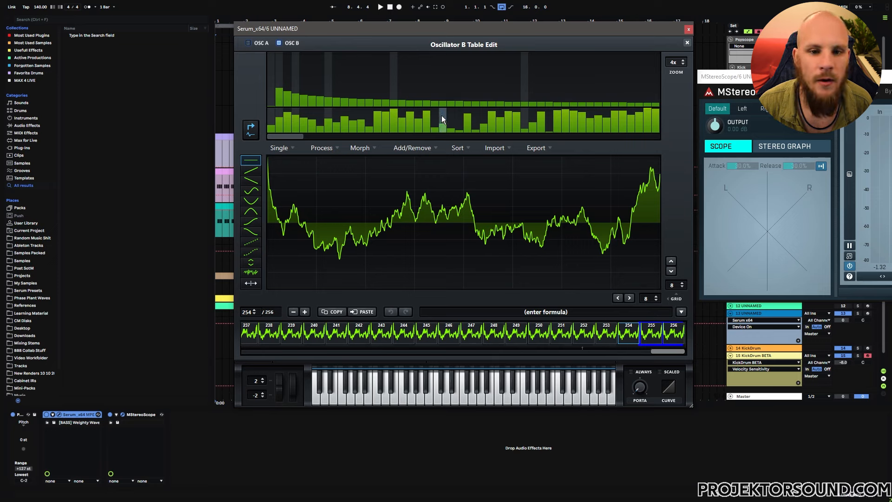
{"action": "right_click", "coordinate": [461, 117]}
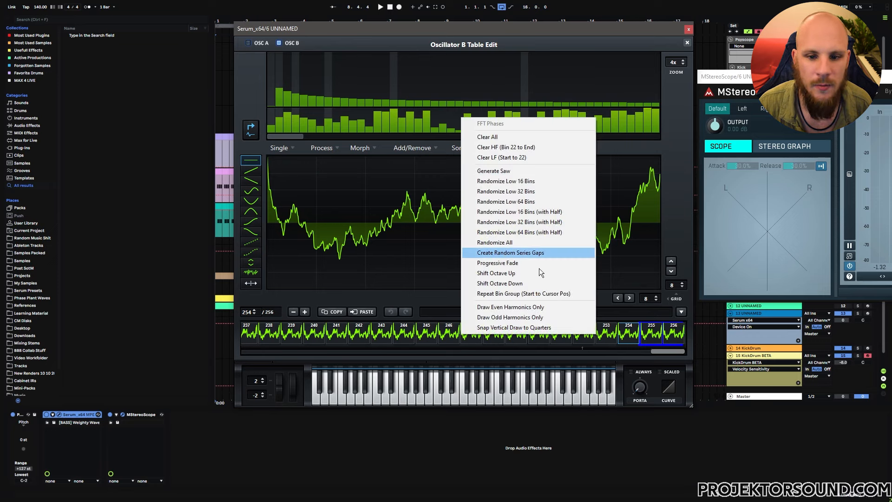
{"action": "left_click", "coordinate": [613, 336]}
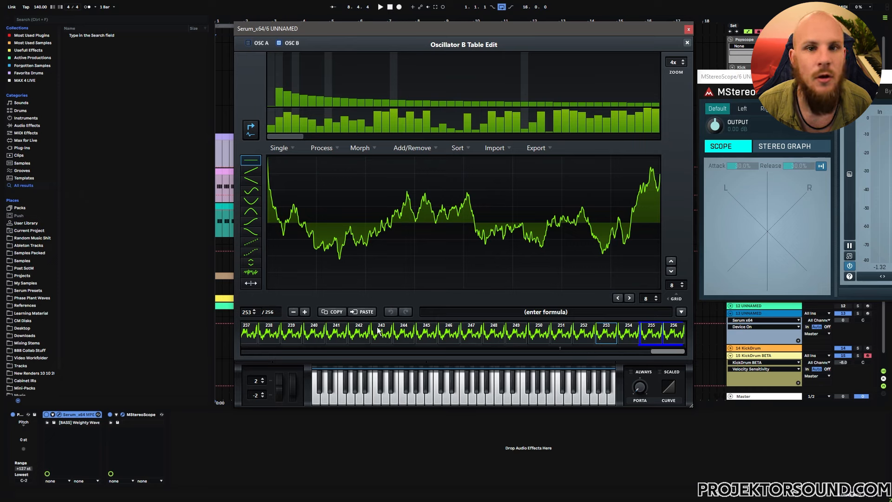
Apply Set Phases (This Frame to All) from frame 253 of oscillator B's wavetable.
{"action": "right_click", "coordinate": [448, 118]}
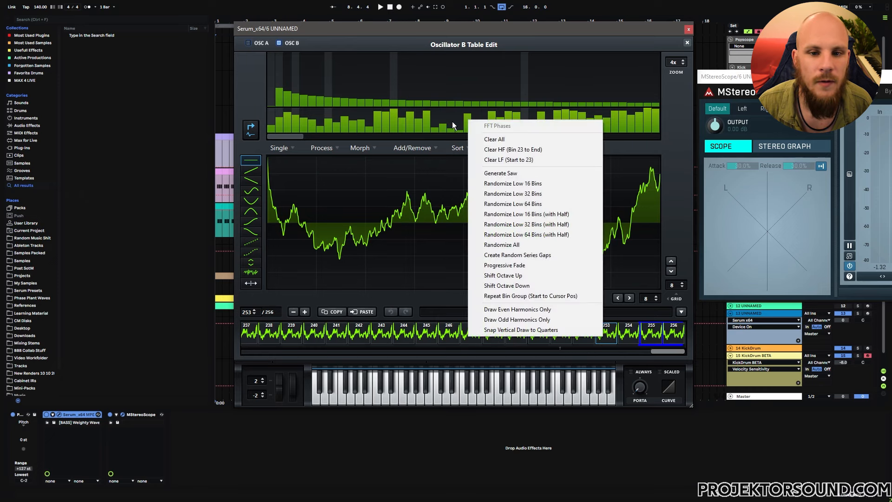
{"action": "left_click", "coordinate": [329, 147]}
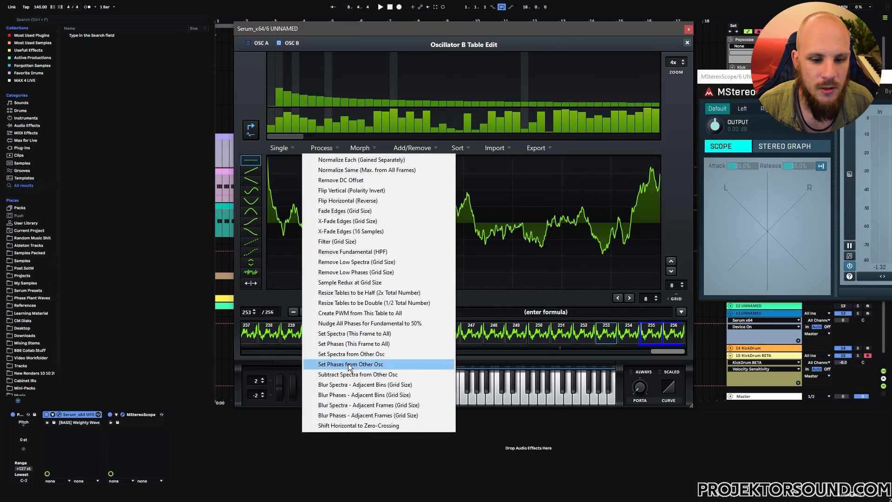
{"action": "left_click", "coordinate": [389, 344]}
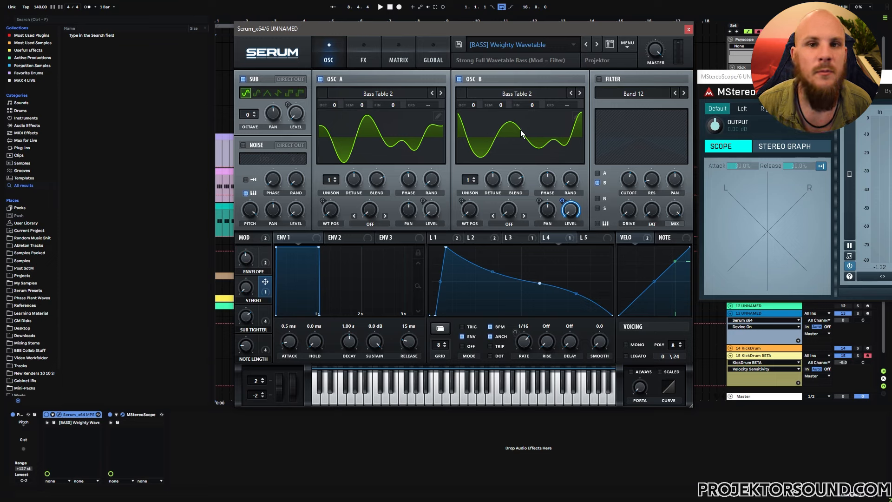
Sweep the wavetable positions of oscillators B and A up and back down to compare how their waveforms change.
{"action": "left_click_drag", "start_coordinate": [470, 211], "coordinate": [489, 121]}
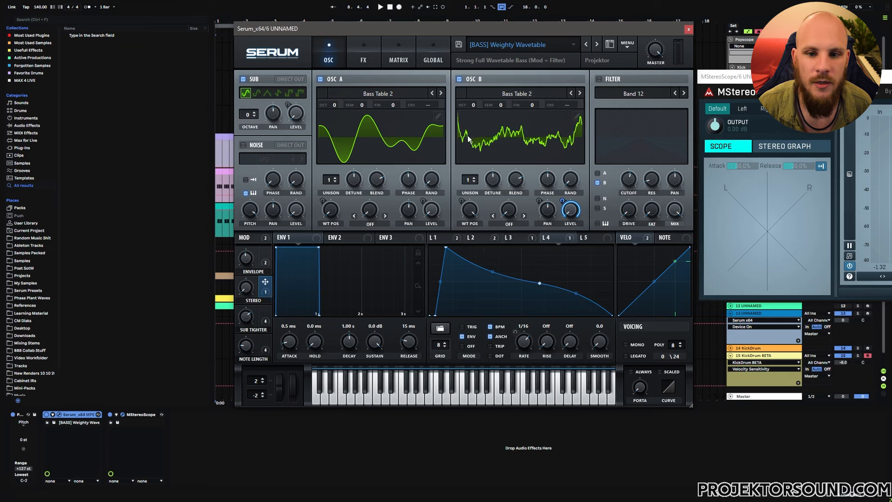
{"action": "left_click_drag", "start_coordinate": [473, 209], "coordinate": [424, 409]}
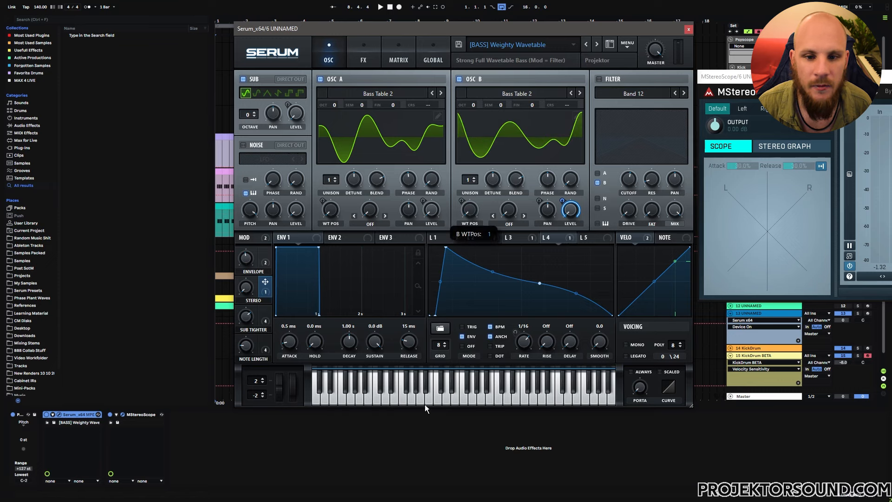
{"action": "left_click_drag", "start_coordinate": [331, 211], "coordinate": [356, 134]}
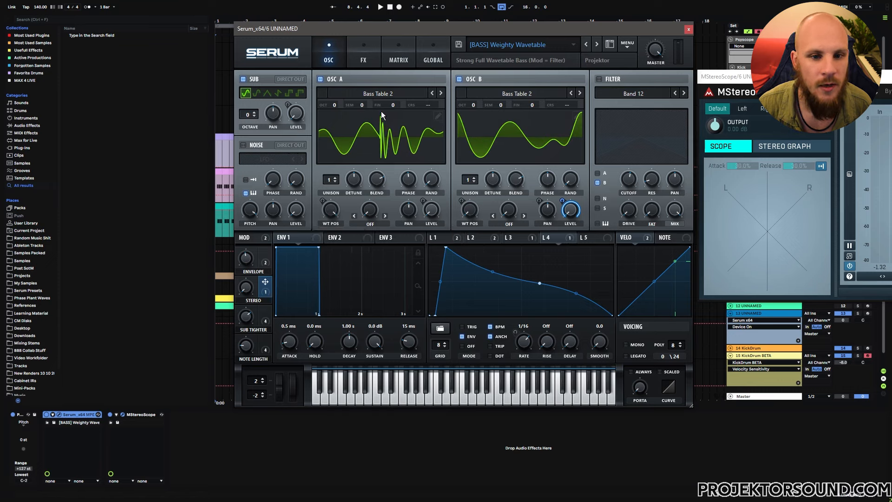
{"action": "left_click_drag", "start_coordinate": [340, 210], "coordinate": [464, 310]}
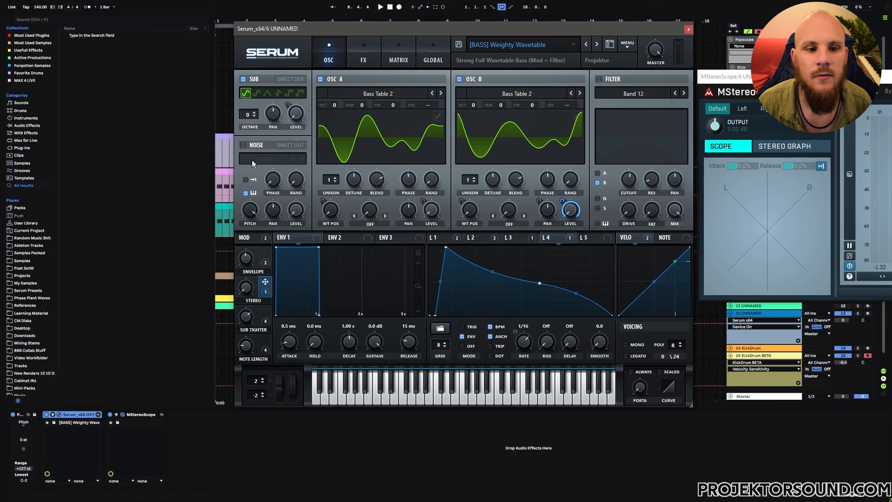
Turn on the noise oscillator with the LFO sample and check its routing to oscillator B's pan in the modulation matrix.
{"action": "left_click", "coordinate": [244, 146]}
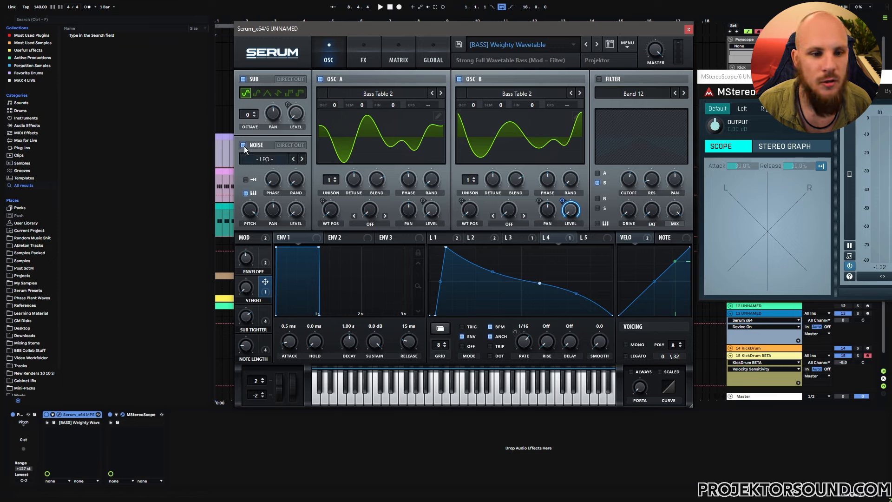
{"action": "left_click", "coordinate": [250, 207]}
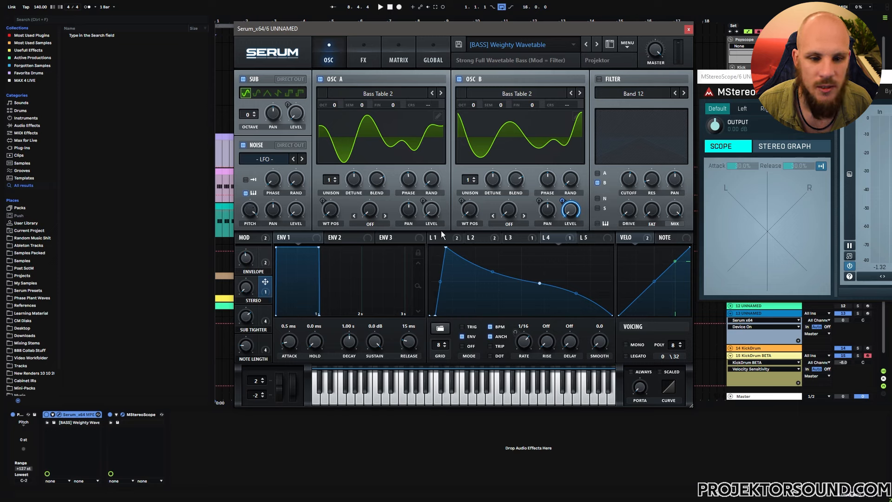
{"action": "left_click", "coordinate": [398, 56]}
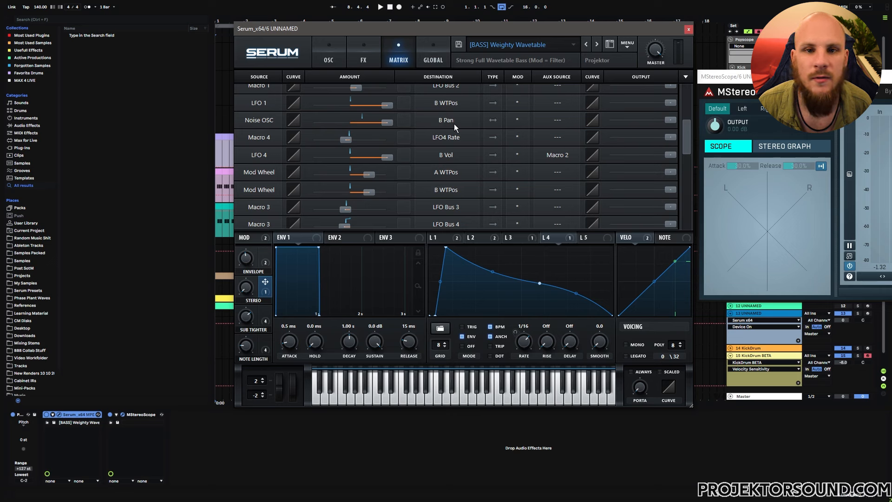
{"action": "left_click", "coordinate": [329, 57]}
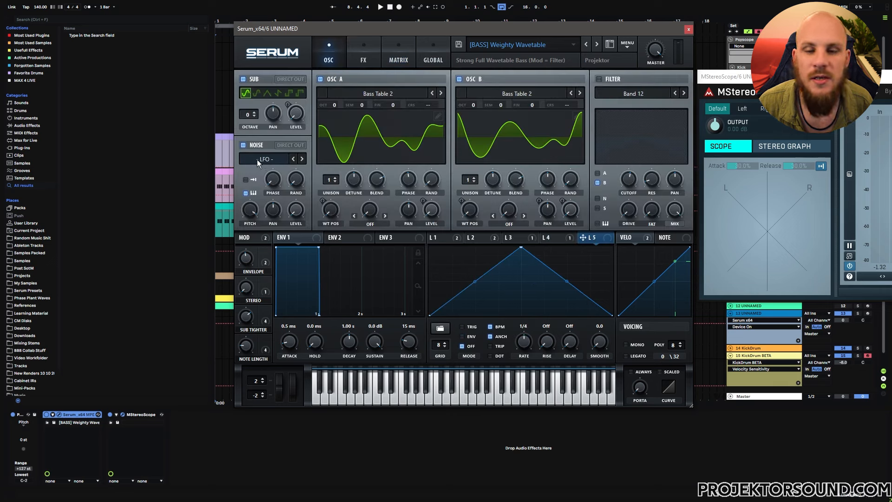
Reshape LFO 5 to start at maximum, drop to zero at mid-cycle, stay flat, and rise steeply to maximum at the end.
{"action": "left_click_drag", "start_coordinate": [431, 316], "coordinate": [432, 235]}
{"action": "double_click", "coordinate": [505, 256]}
{"action": "left_click_drag", "start_coordinate": [503, 256], "coordinate": [522, 324]}
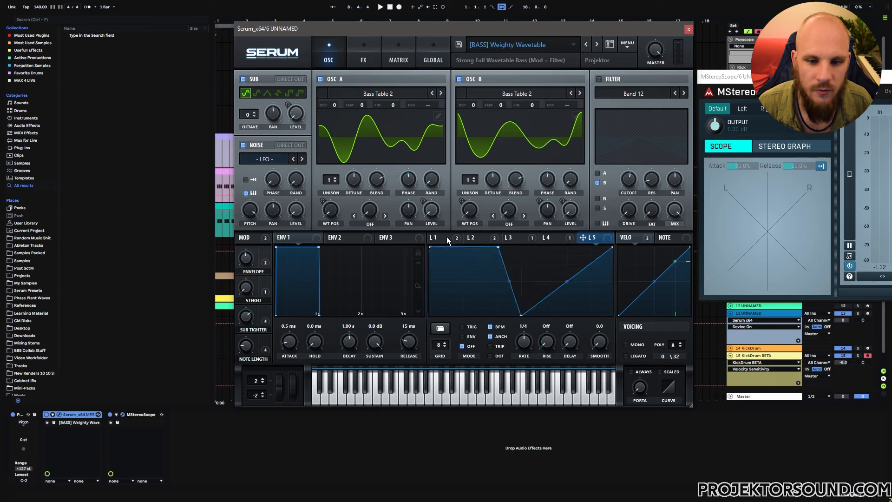
{"action": "double_click", "coordinate": [589, 308]}
{"action": "left_click_drag", "start_coordinate": [589, 308], "coordinate": [590, 317]}
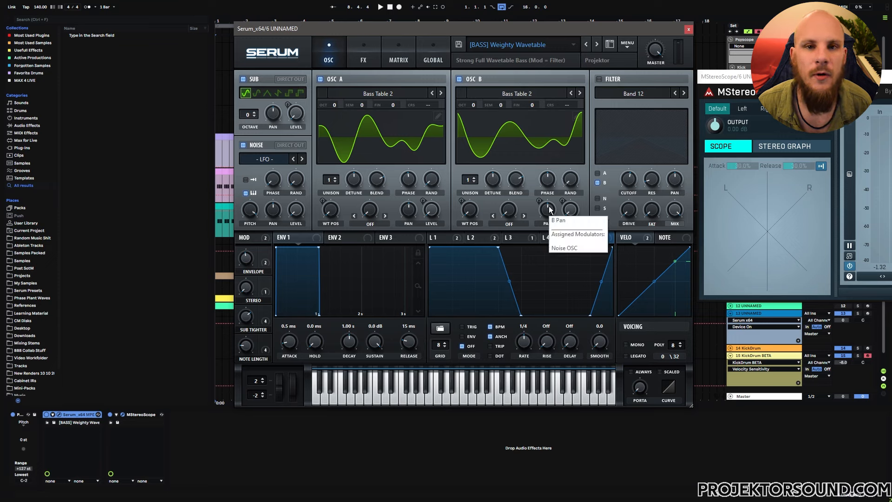
Turn on the filter, then raise the Stereo macro during playback to check the waveform in Psyscope and the stereo width.
{"action": "left_click", "coordinate": [599, 79]}
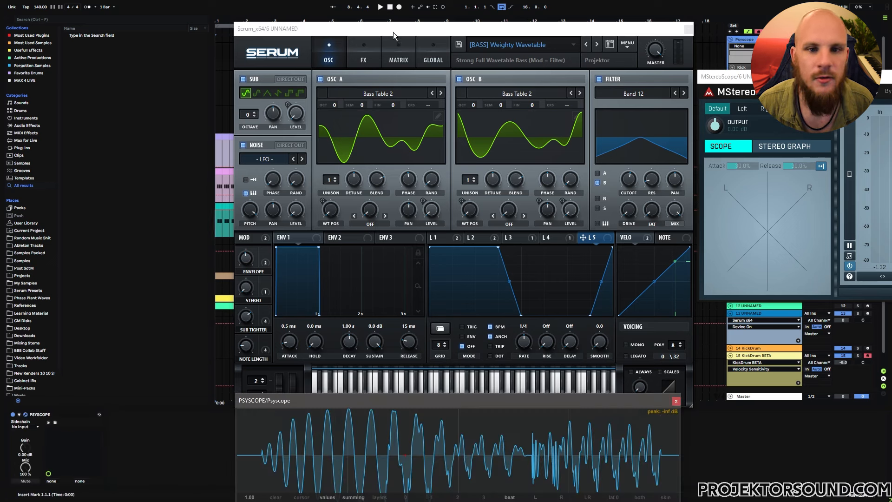
{"action": "left_click", "coordinate": [393, 31]}
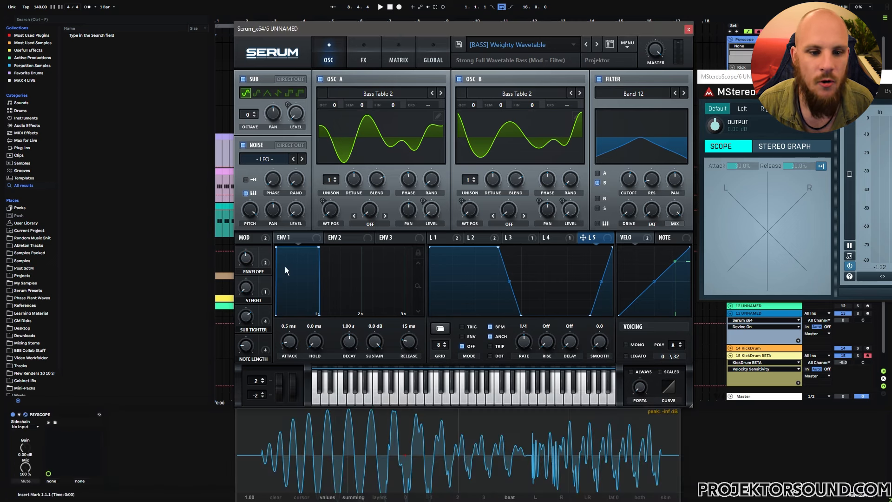
{"action": "key", "text": "space"}
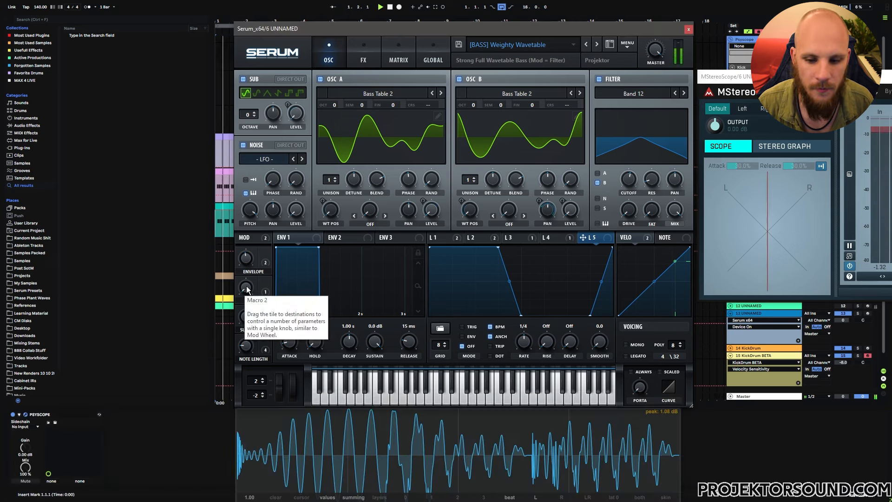
{"action": "left_click_drag", "start_coordinate": [245, 287], "coordinate": [284, 146]}
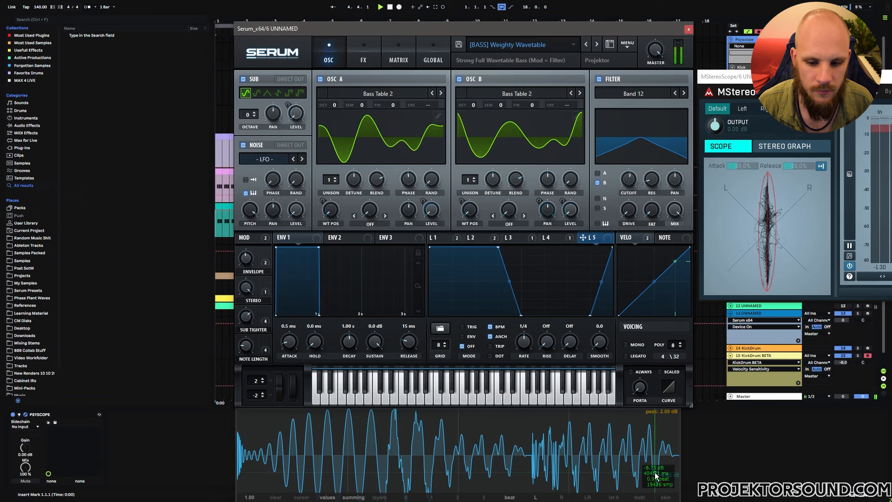
{"action": "key", "text": "space"}
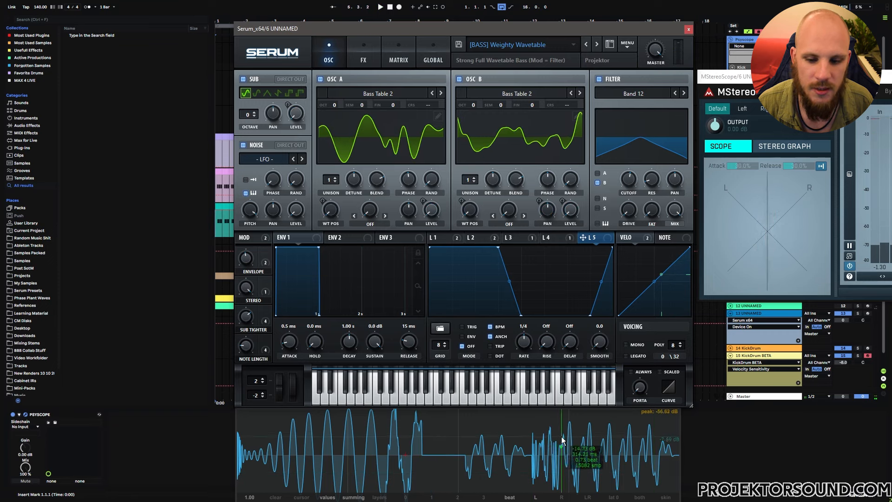